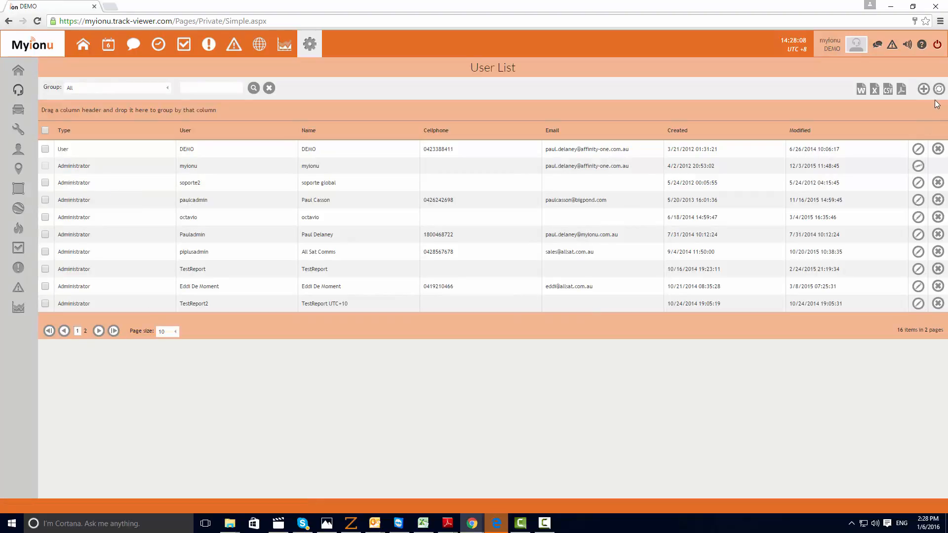
Start a new user record and set its username to "sampleuser"
left_click(923, 89)
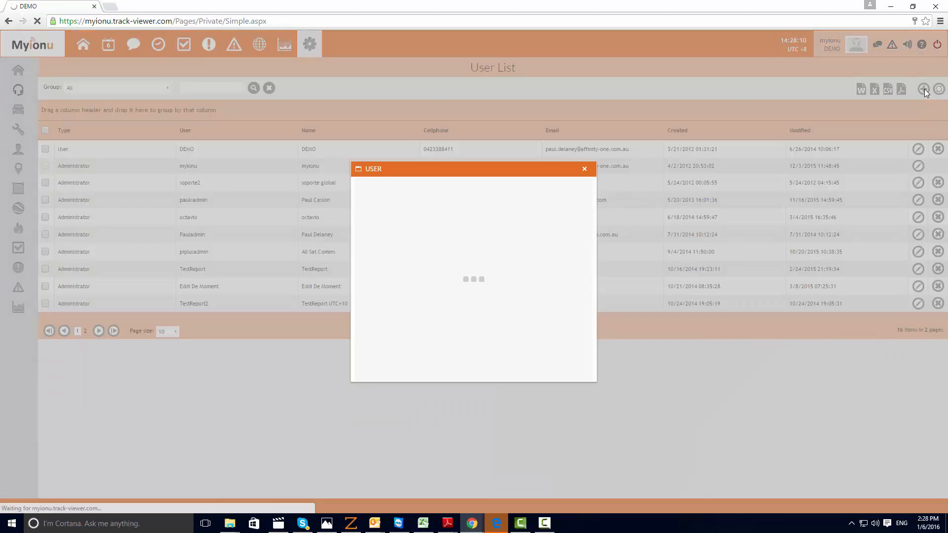
left_click(416, 216)
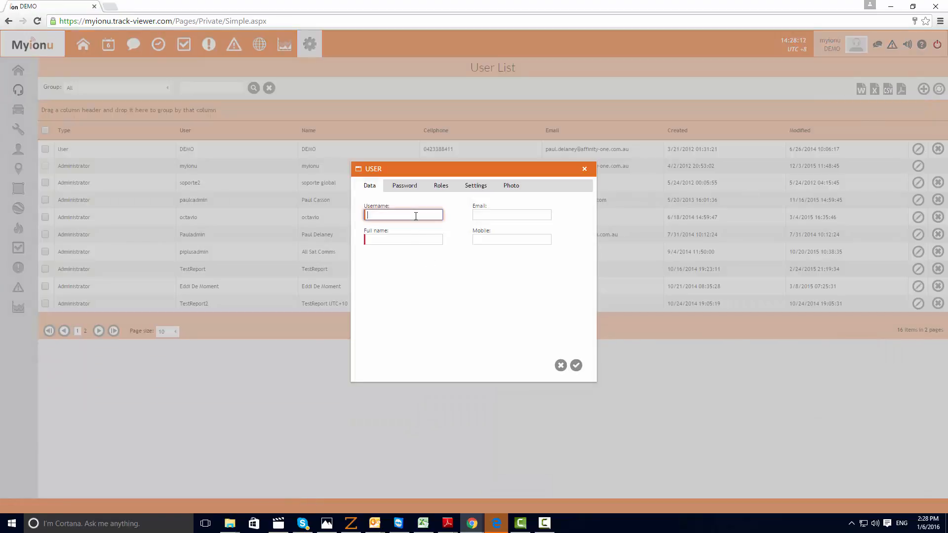
type("sampleuser")
left_click(386, 239)
left_click(493, 216)
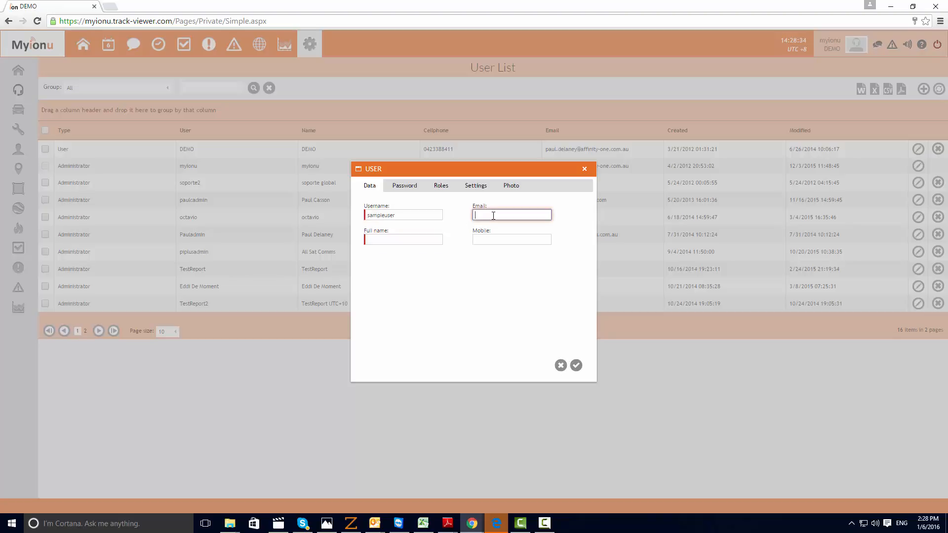
Enter the new user's account password and repeat it in the confirmation field
left_click(408, 187)
left_click(393, 216)
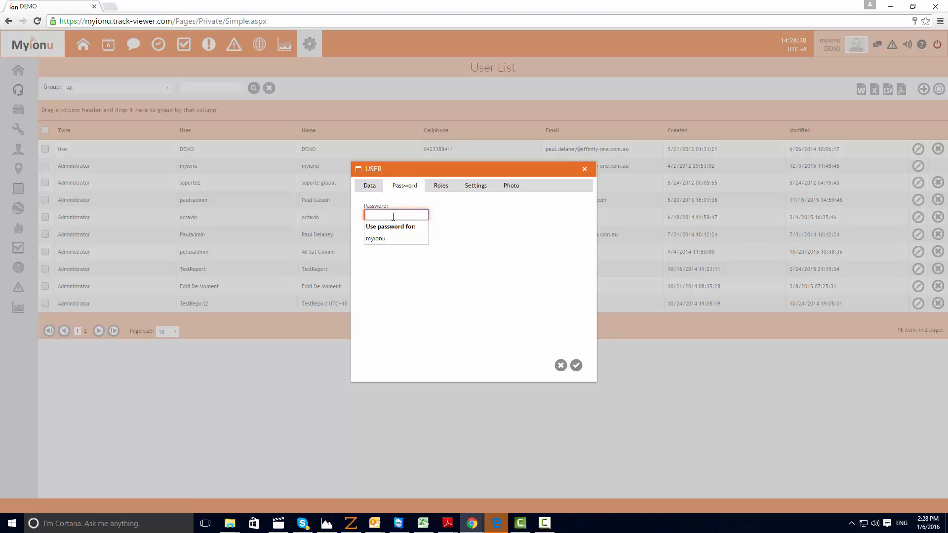
type("••••••••")
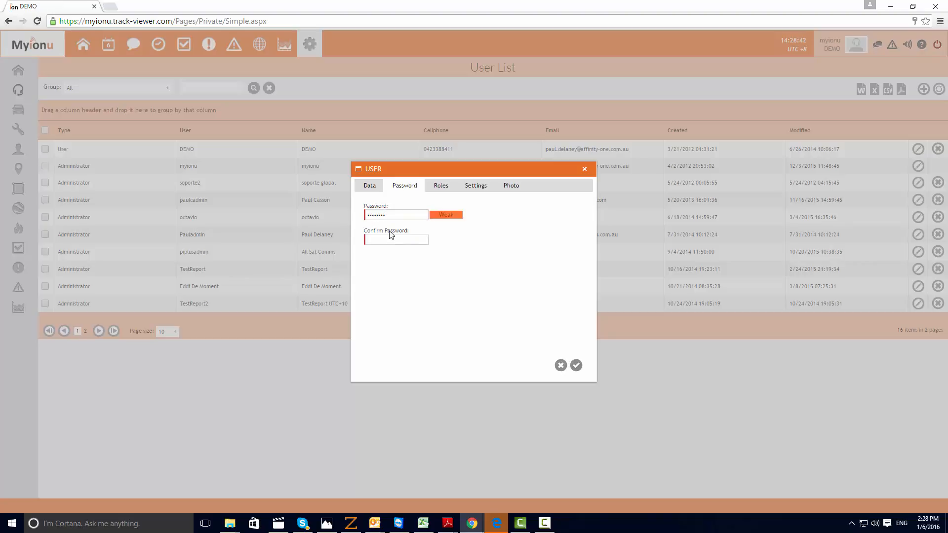
left_click(388, 239)
type("••••••••")
Set the new user's role type to User
left_click(440, 187)
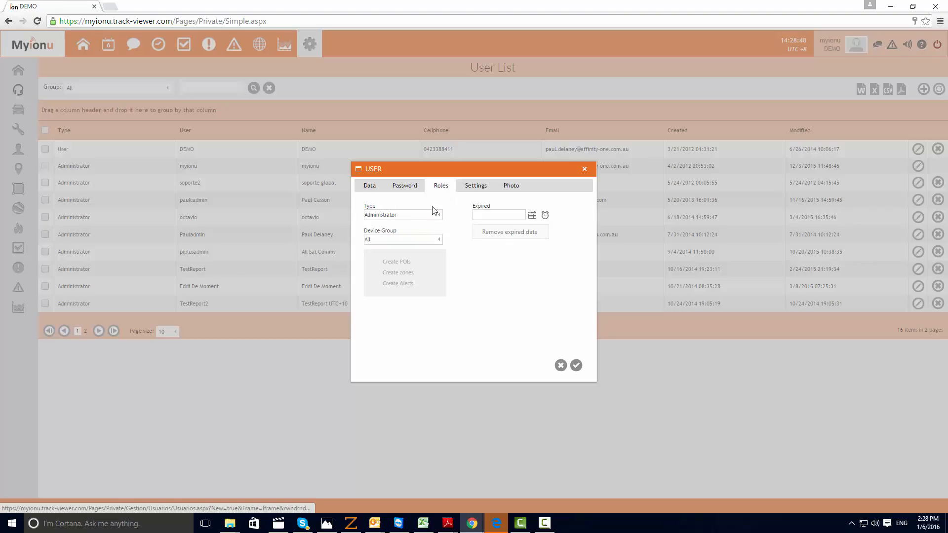
left_click(438, 214)
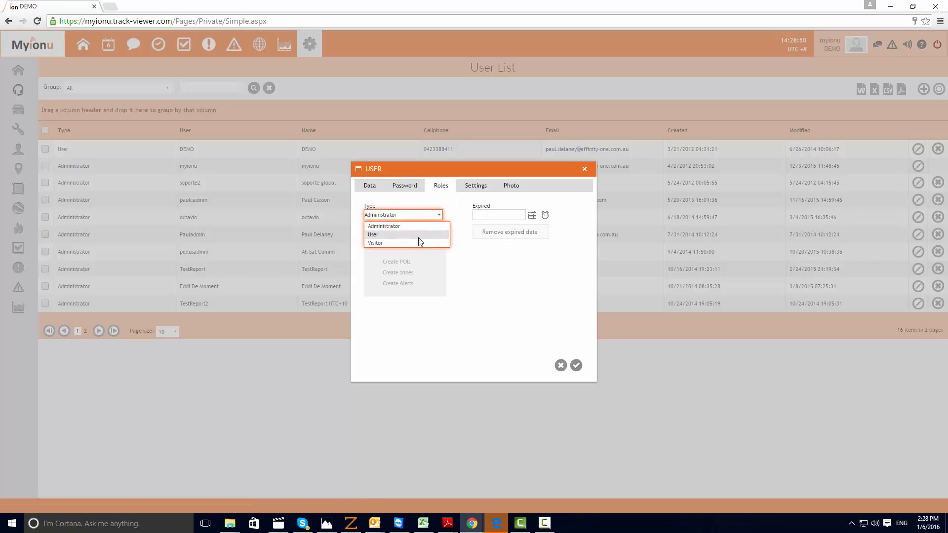
left_click(417, 235)
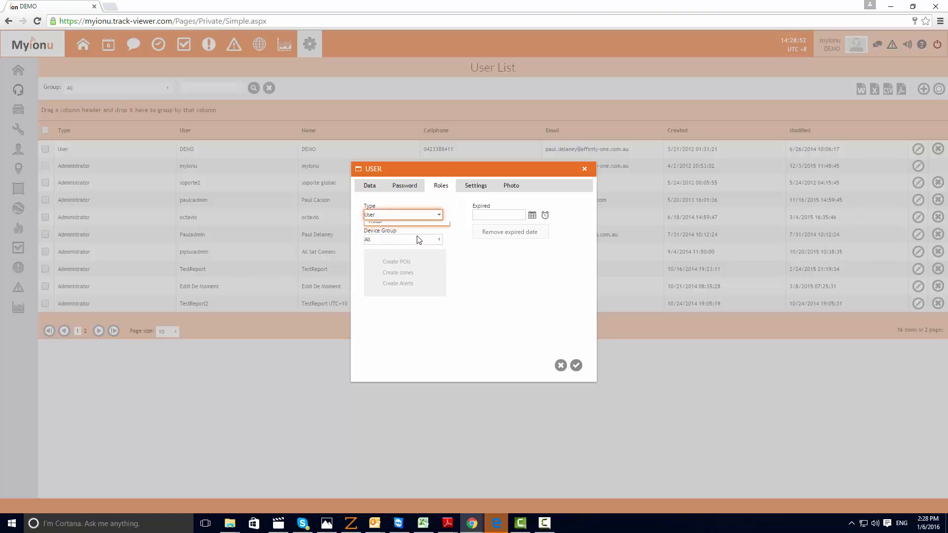
left_click(401, 214)
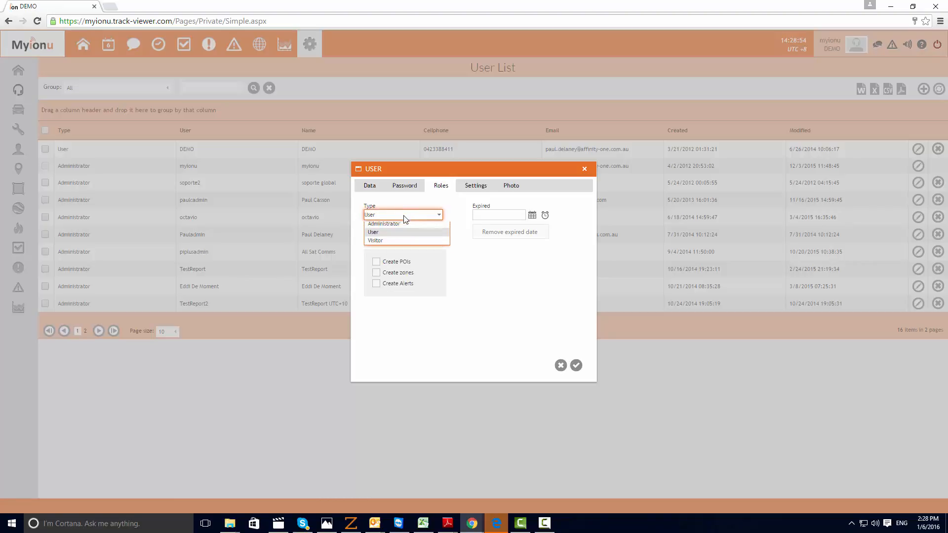
left_click(399, 225)
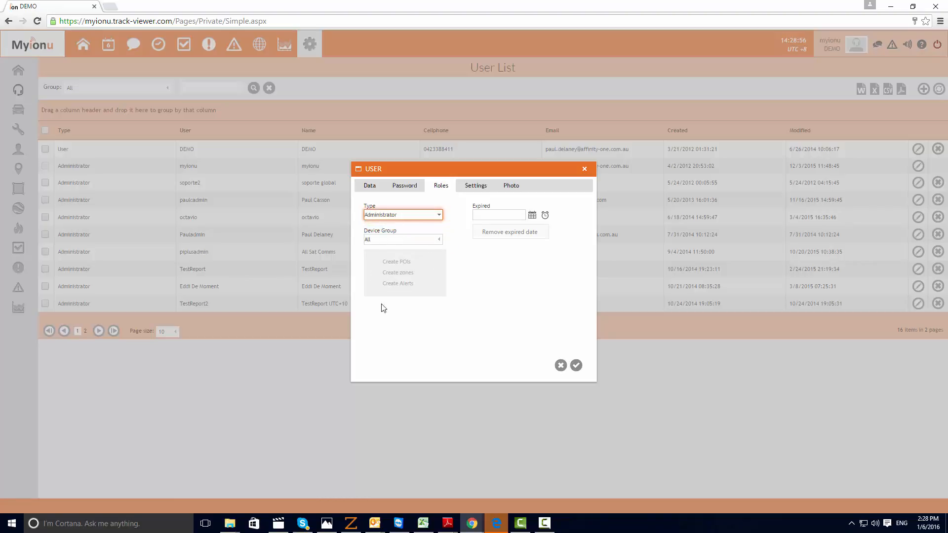
left_click(425, 215)
left_click(420, 235)
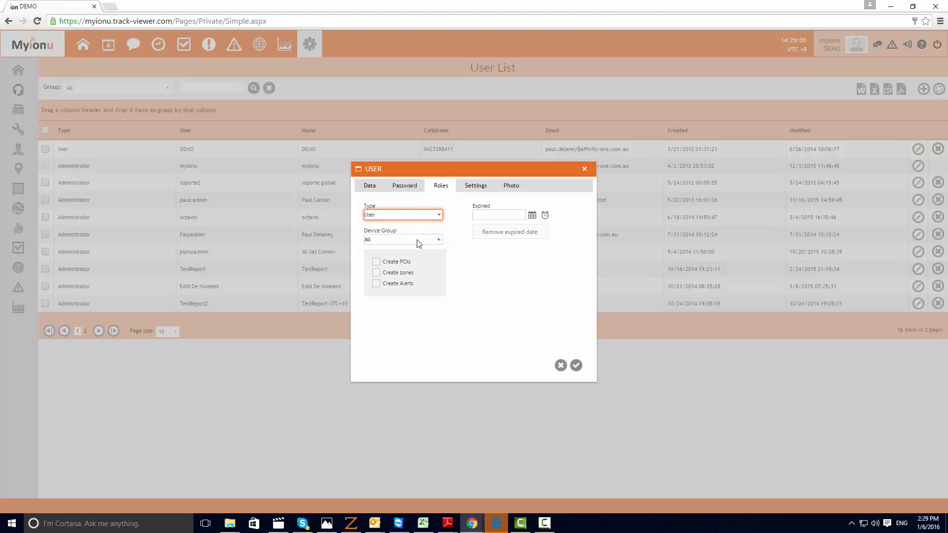
Assign the new user to the Jims Group device group and allow creating POIs and alerts
left_click(438, 241)
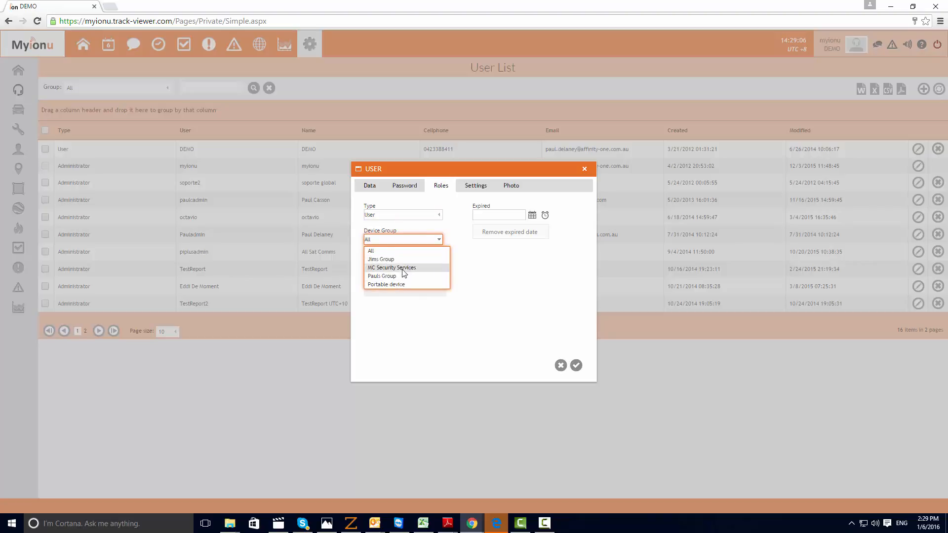
left_click(474, 252)
left_click(437, 240)
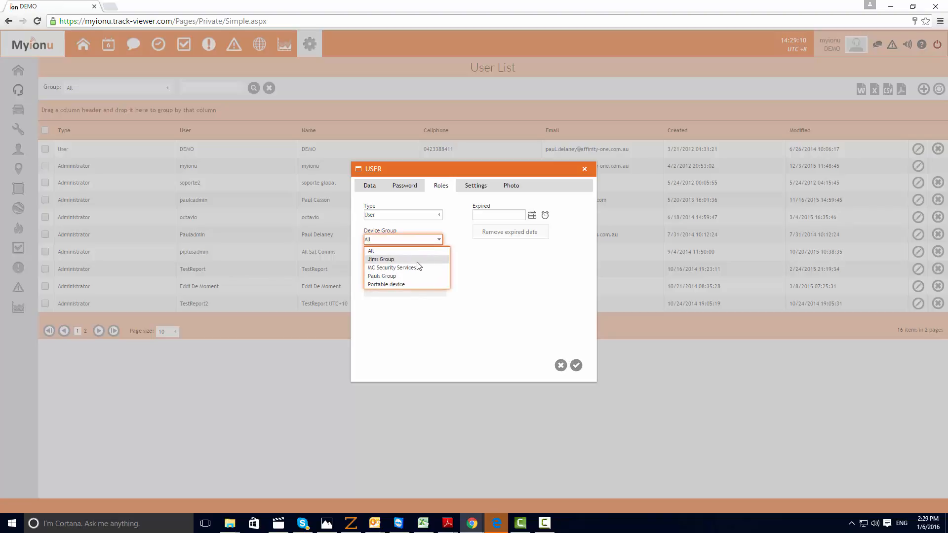
left_click(412, 260)
left_click(376, 263)
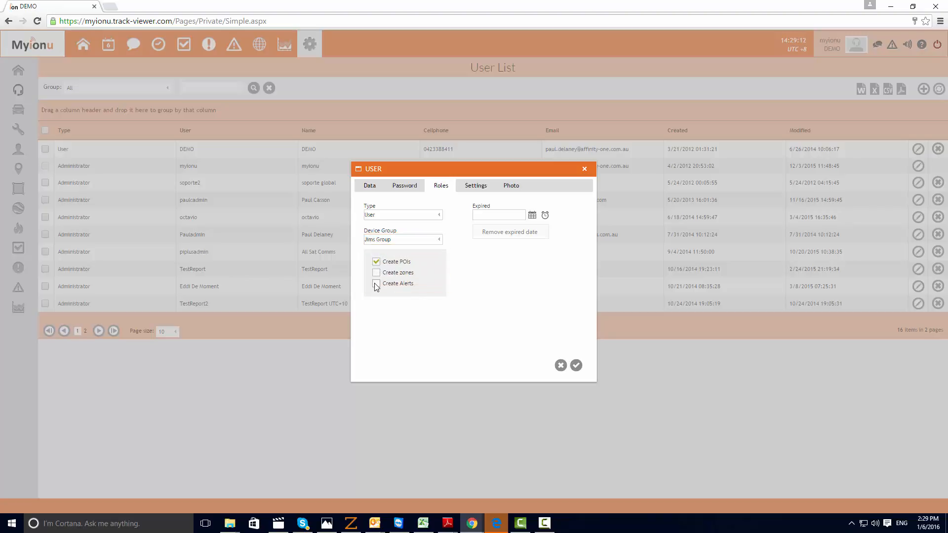
left_click(375, 284)
Examine the new user's expiry date calendar and the time zone, time format, culture and language options
left_click(533, 216)
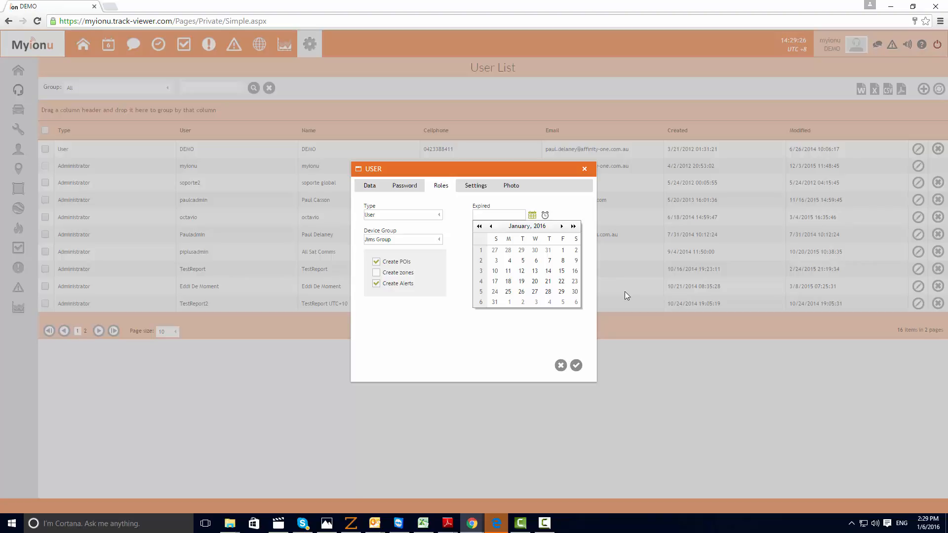
left_click(522, 330)
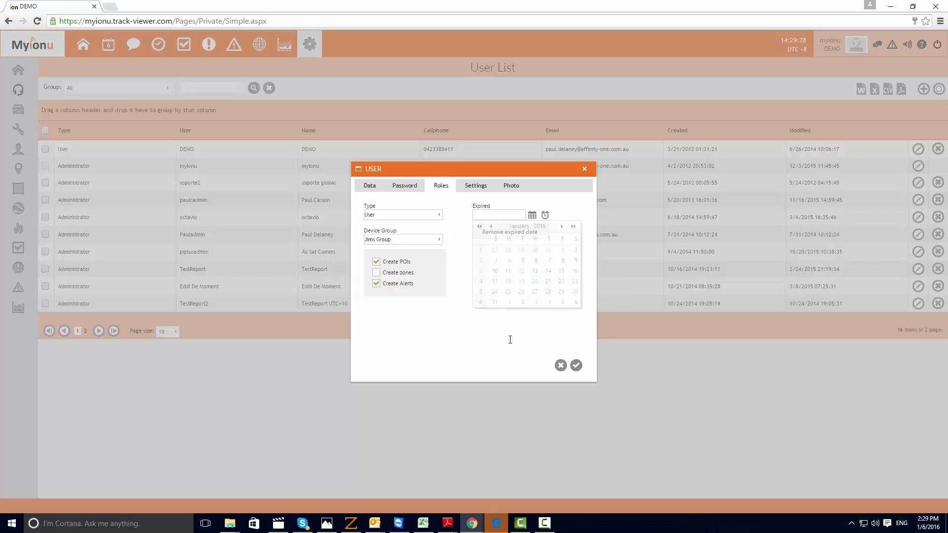
left_click(478, 187)
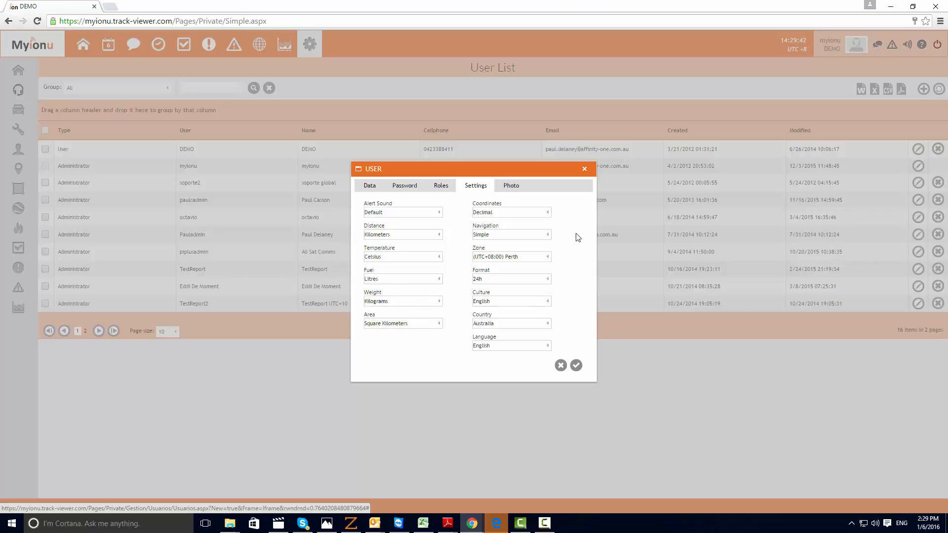
left_click(500, 257)
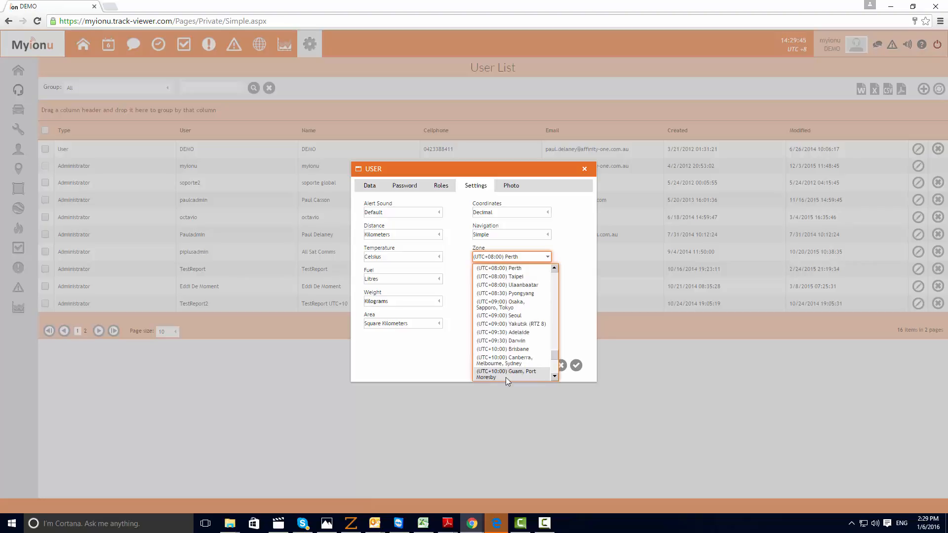
left_click(502, 270)
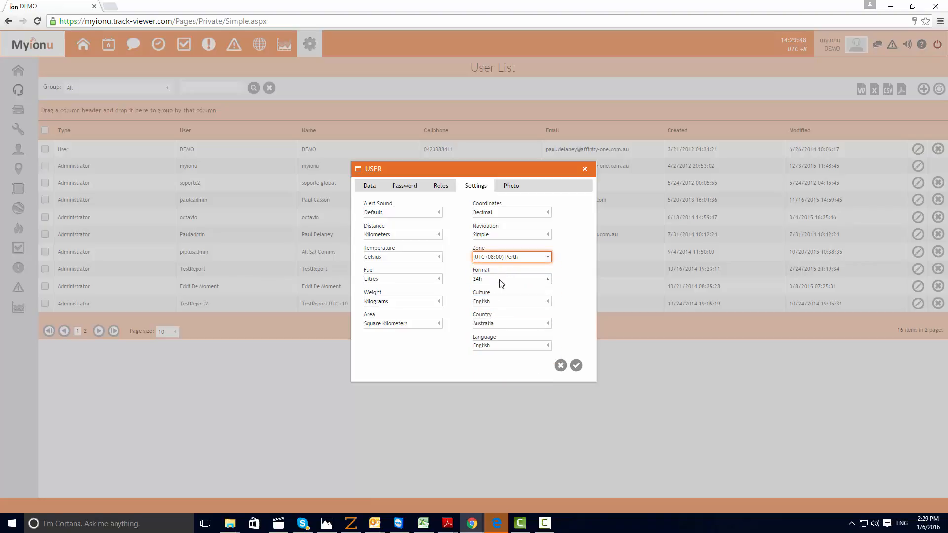
left_click(499, 280)
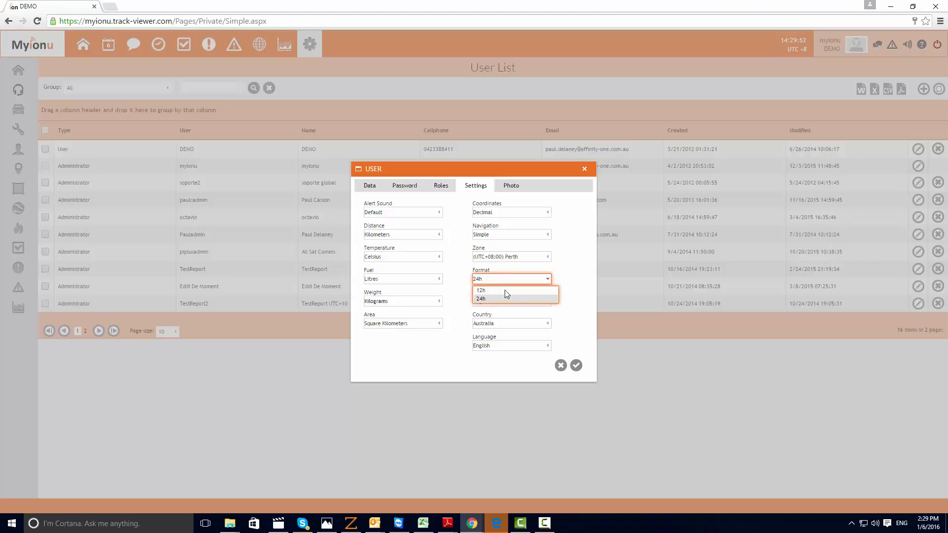
left_click(543, 299)
left_click(536, 303)
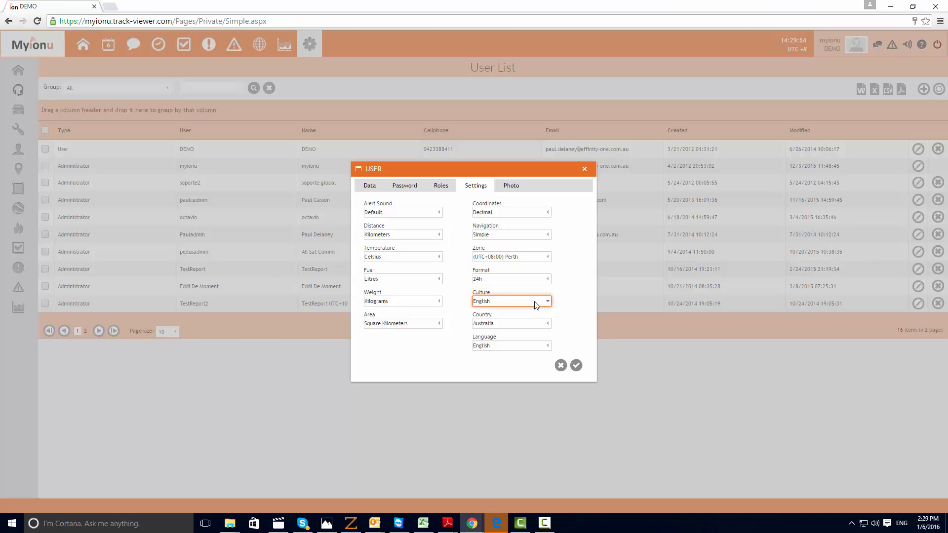
left_click(536, 302)
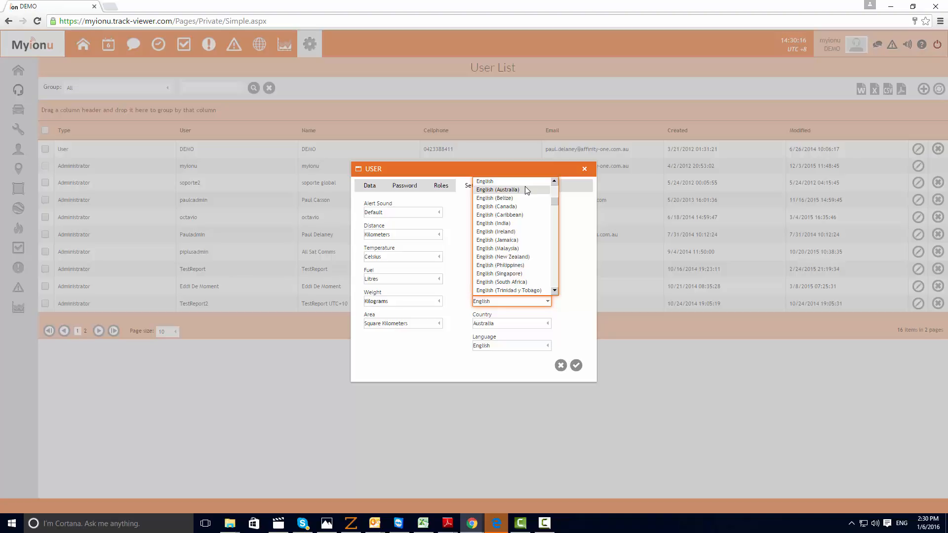
left_click(573, 250)
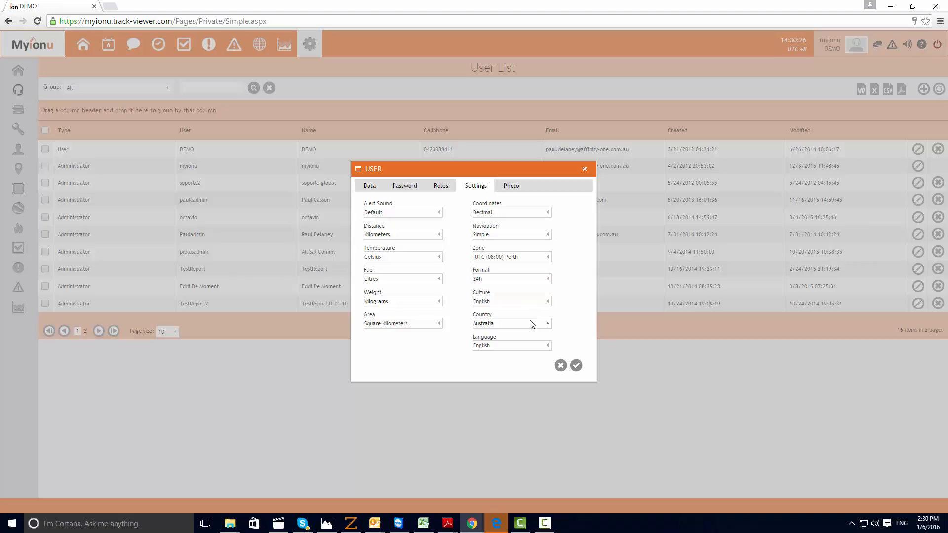
left_click(522, 346)
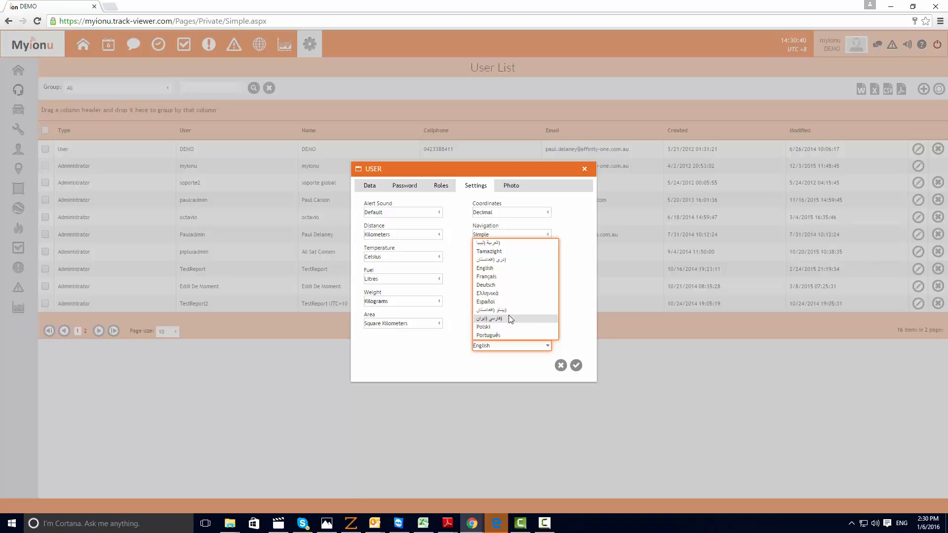
left_click(578, 321)
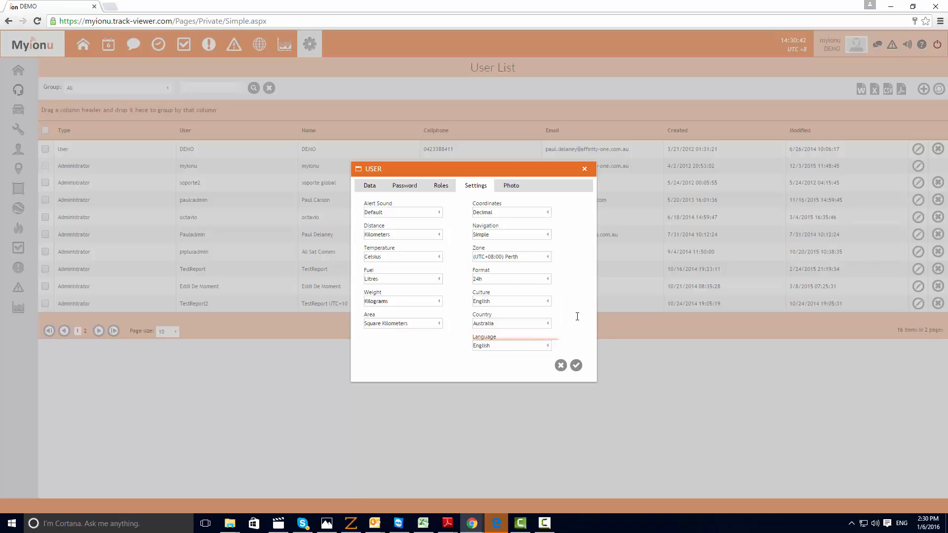
Check the new user's photo page and try to save the record
left_click(513, 188)
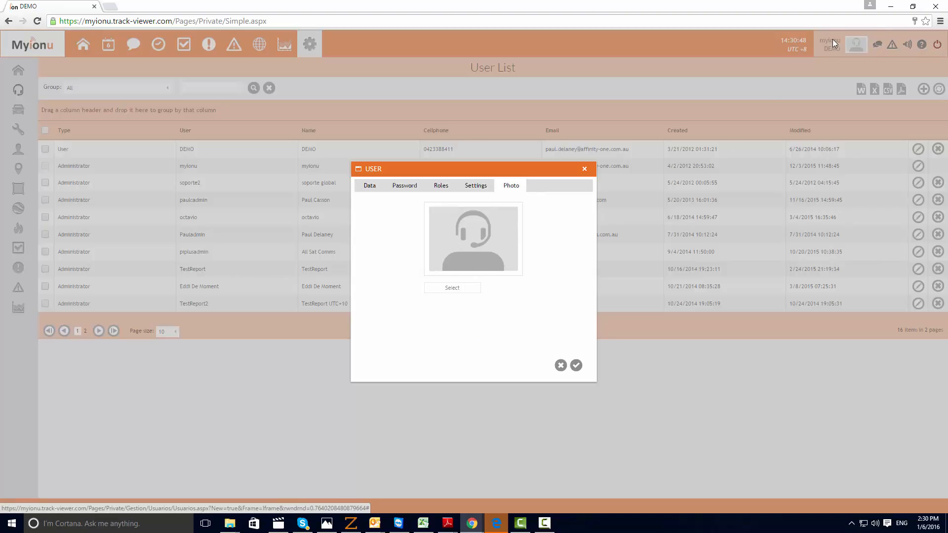
left_click(577, 367)
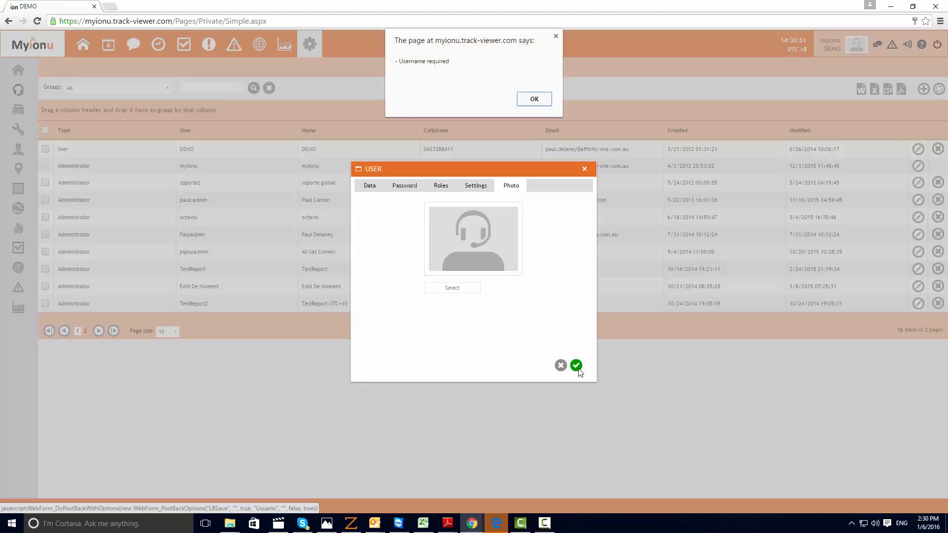
left_click(533, 99)
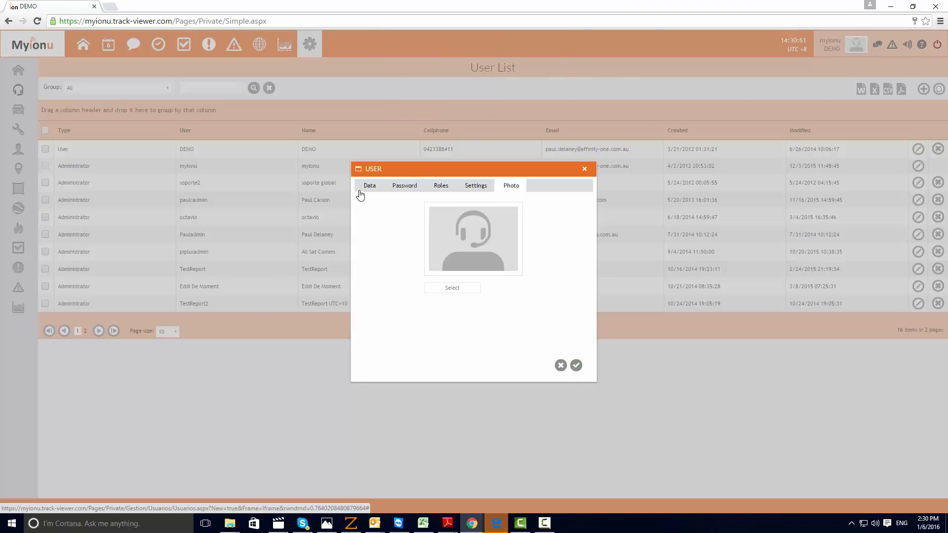
Set the new user's full name to "full name" and save the record
left_click(370, 188)
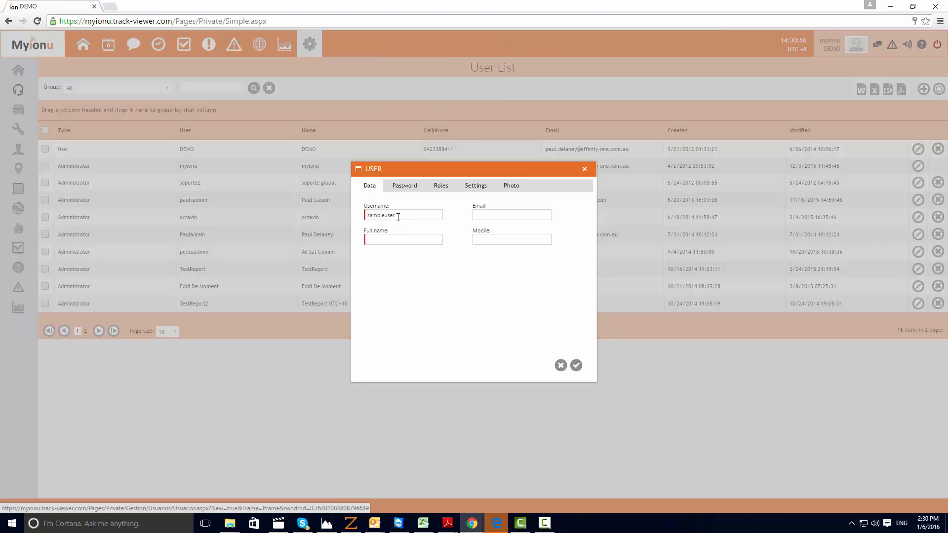
left_click(398, 238)
type("ful")
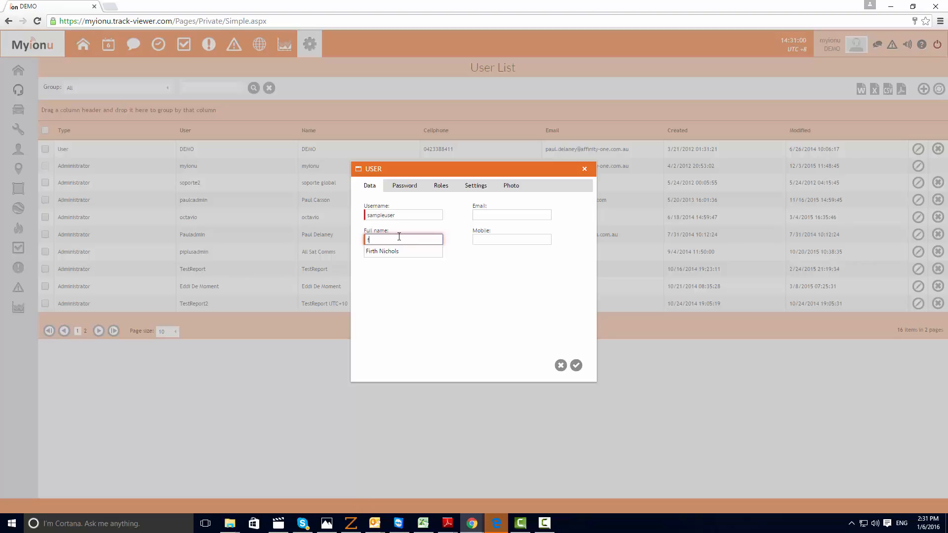
type("l tman")
key("BackSpace")
key("BackSpace")
key("BackSpace")
type("name")
left_click(577, 366)
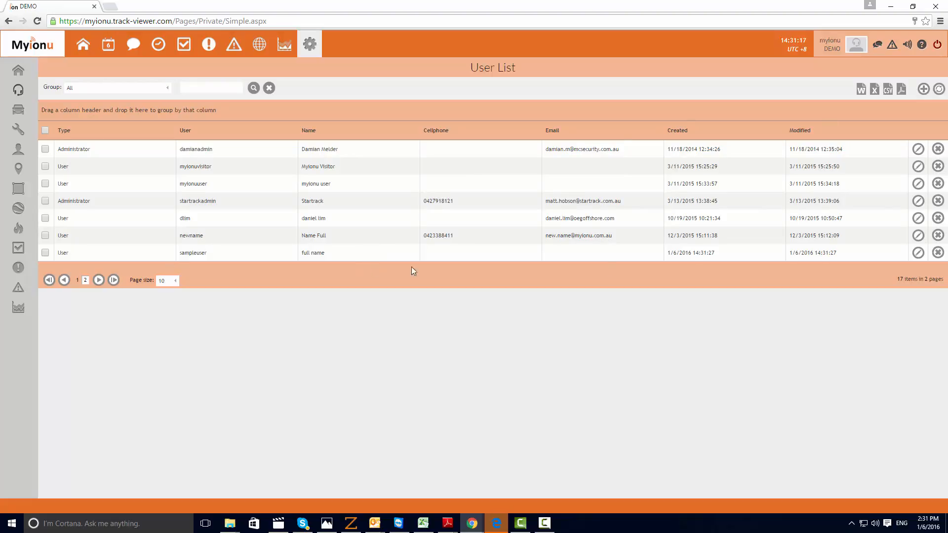
Delete the sampleuser record from the user list
left_click(938, 252)
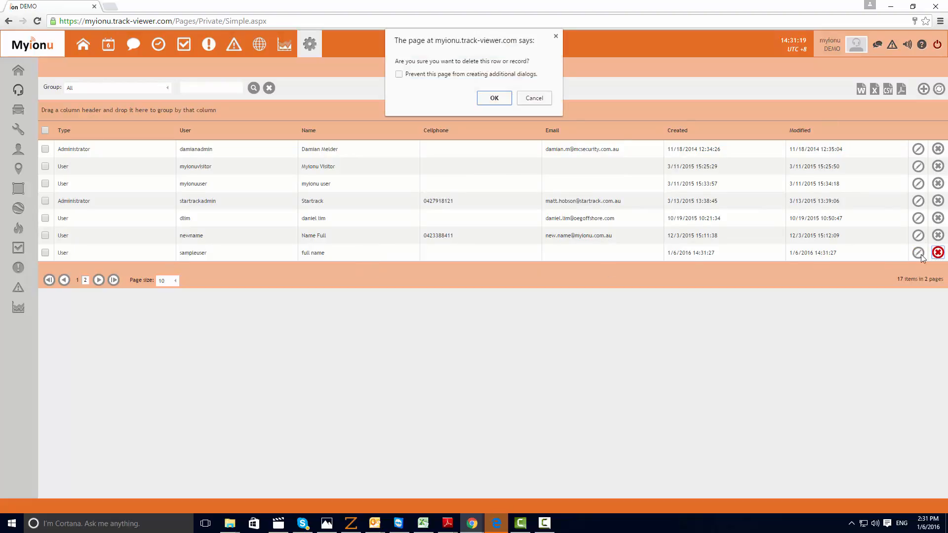
left_click(490, 99)
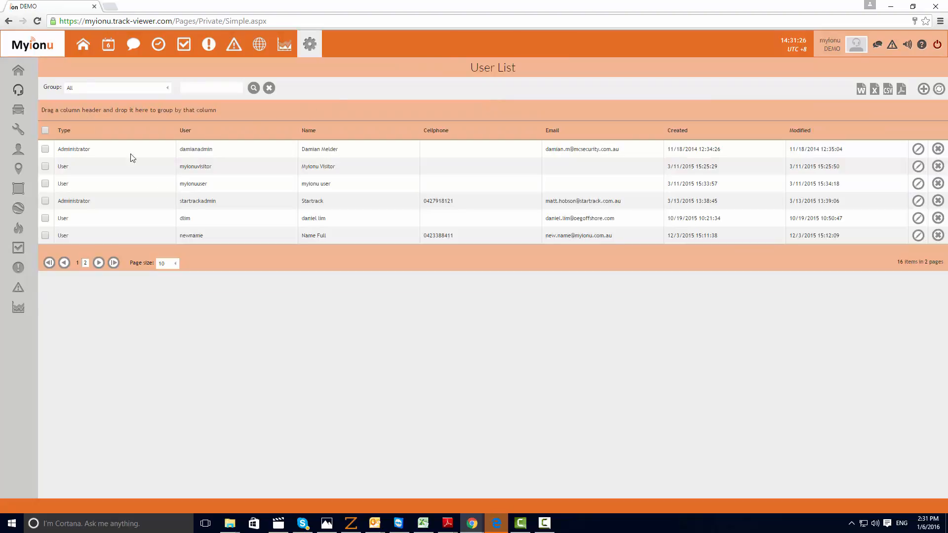
Open the list of user groups
mouse_move(21, 93)
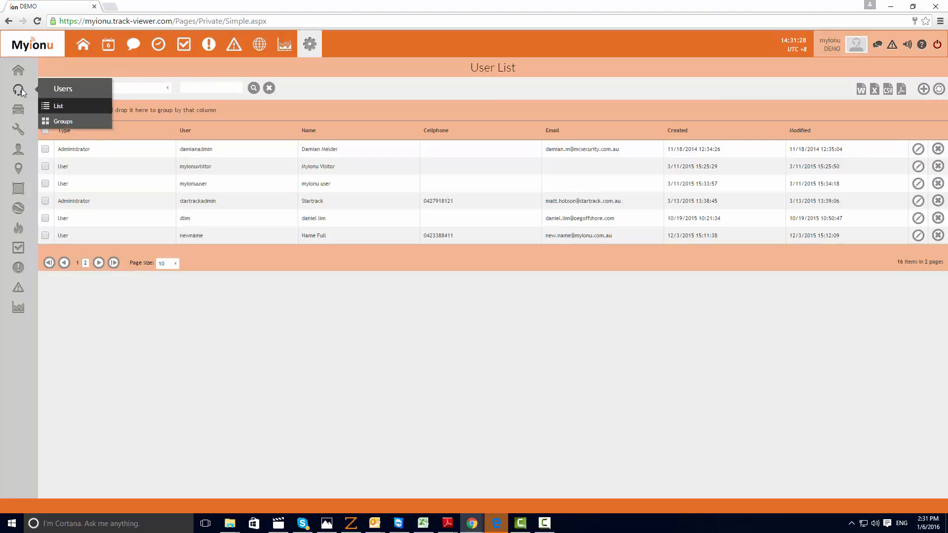
left_click(58, 122)
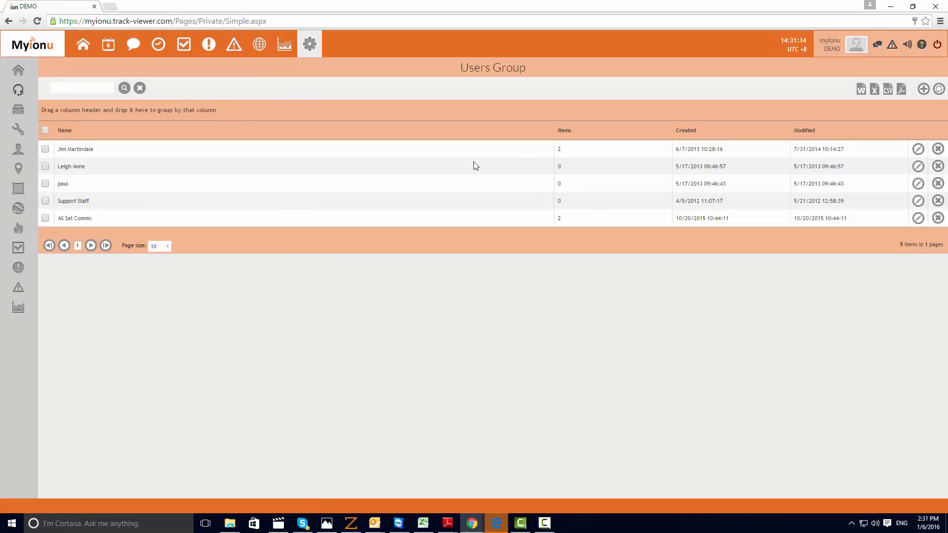
Start a new user group and name it "new group"
left_click(924, 90)
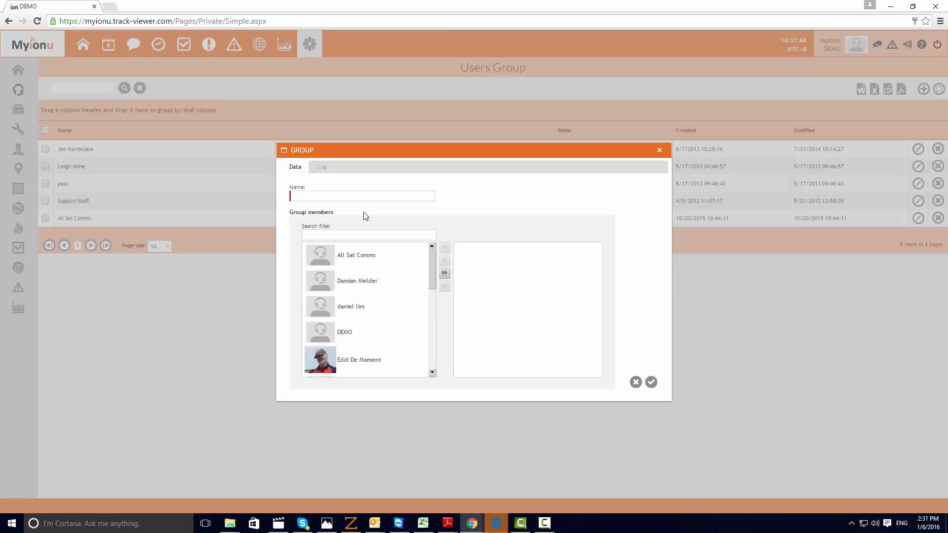
left_click(342, 198)
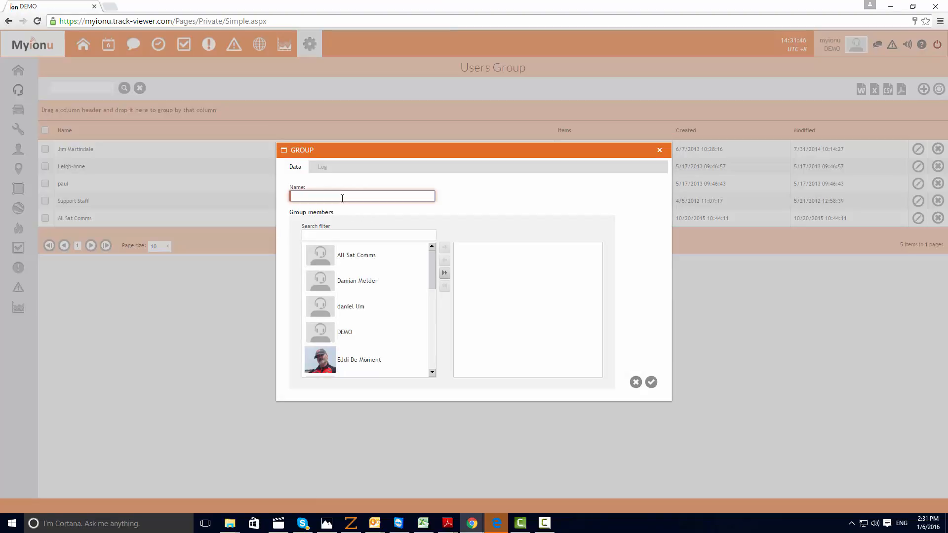
type("new ")
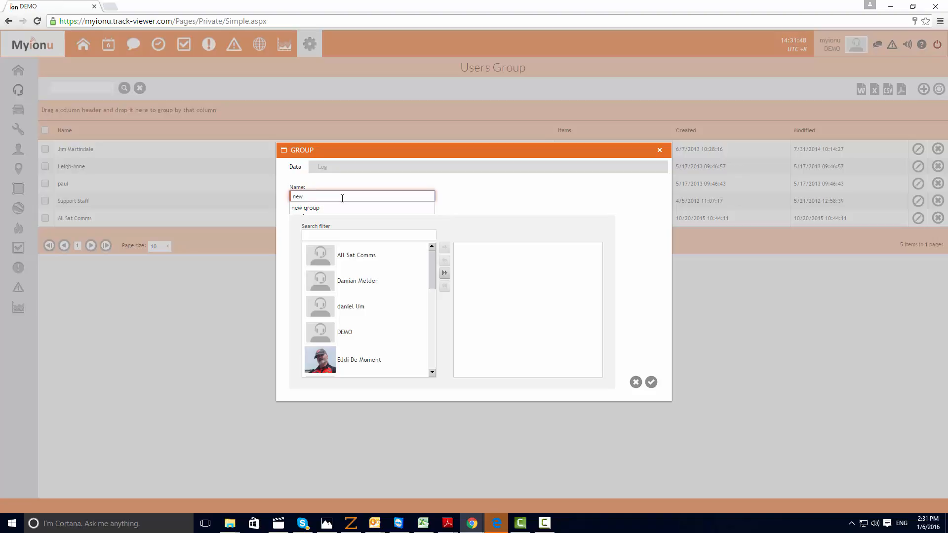
type("group")
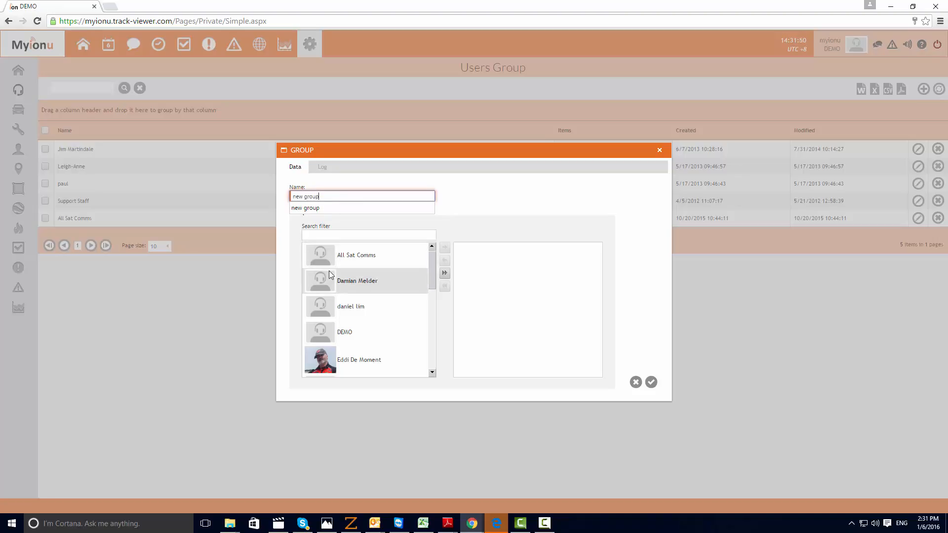
Add the user listed just above DEMO, the user with a photo just below DEMO, and myionu user as group members, and save the group
left_click(348, 281)
left_click(366, 317)
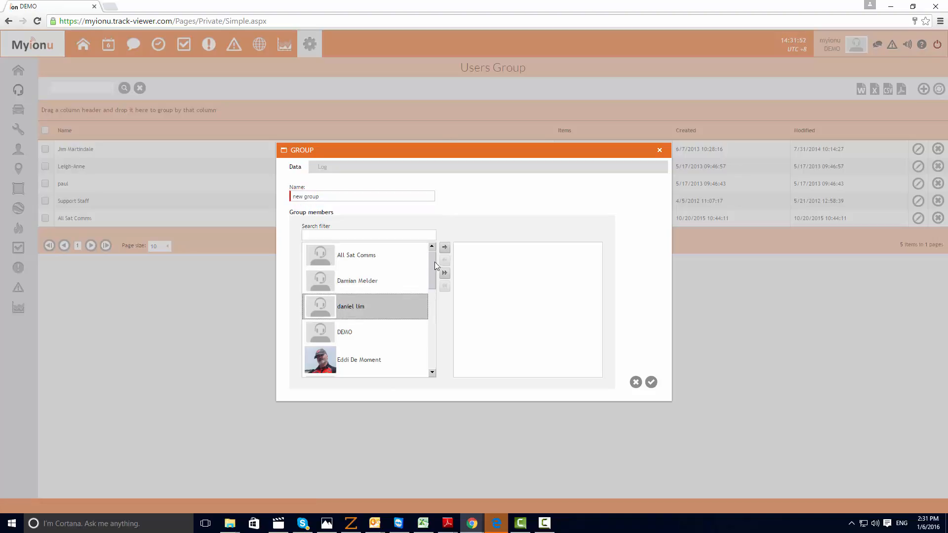
left_click(444, 247)
left_click(353, 334)
left_click(445, 247)
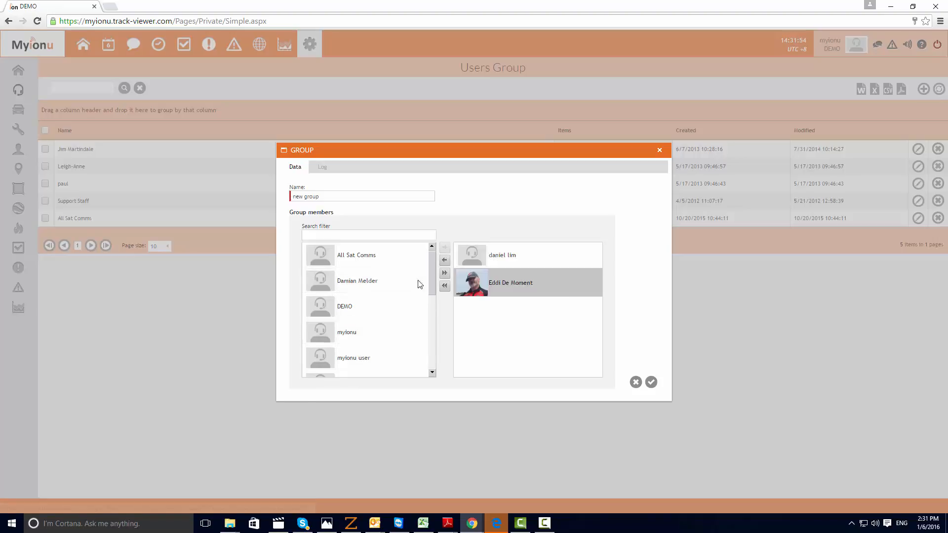
left_click(328, 366)
left_click(445, 248)
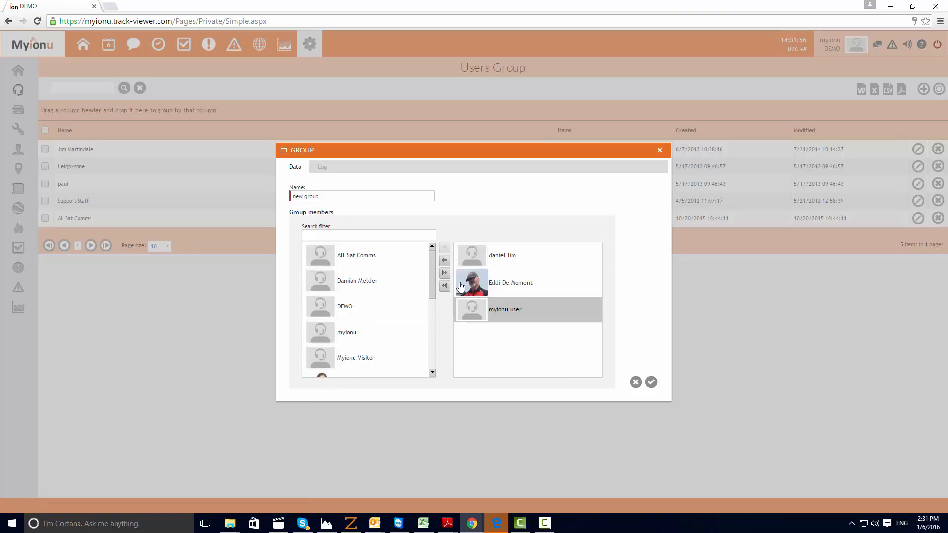
left_click(651, 382)
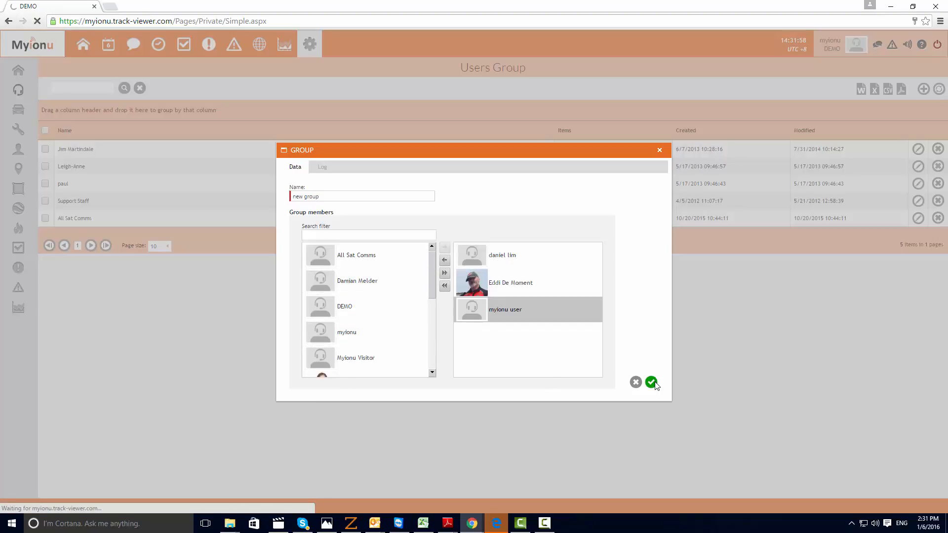